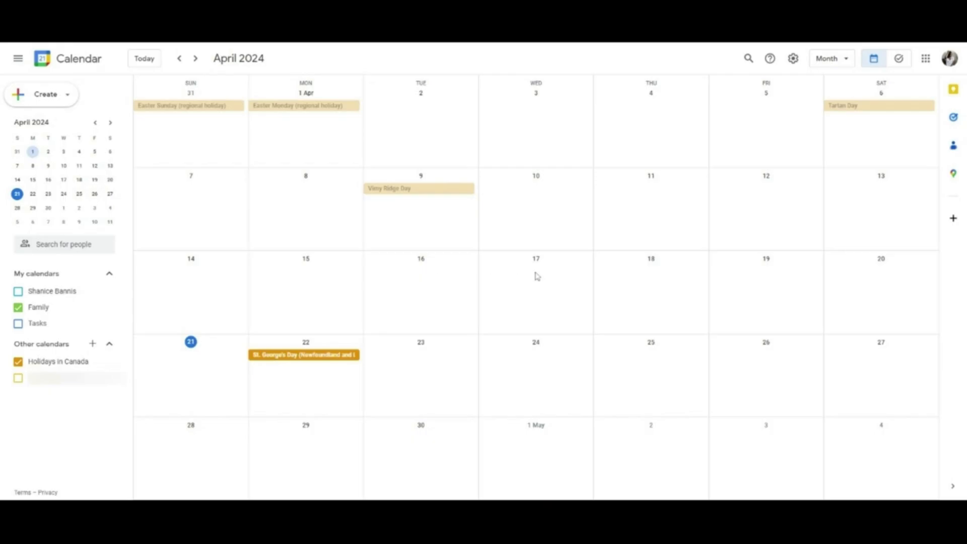
Create an event titled "Doctor Appointment" on Wednesday, 17 April, scheduled from 3:30pm to 4:30pm.
left_click(537, 276)
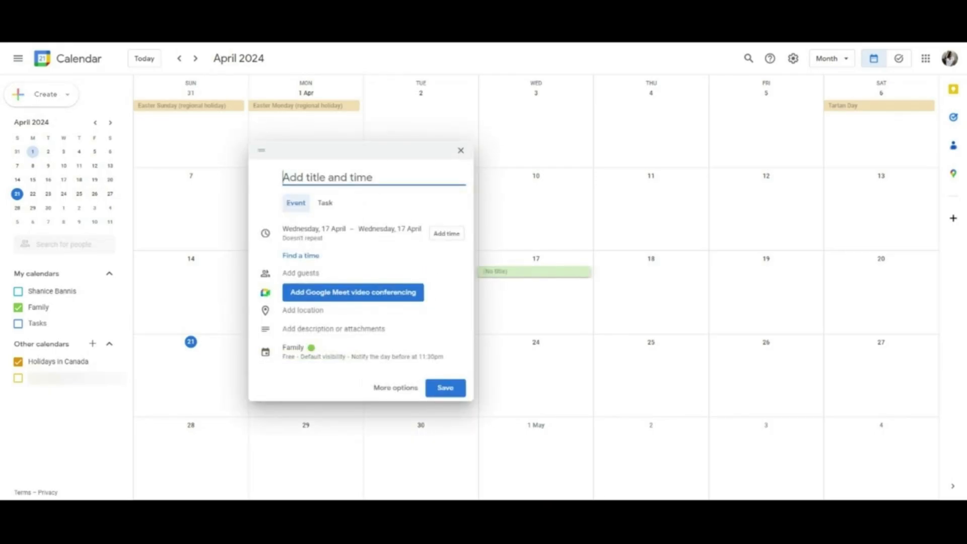
type("D")
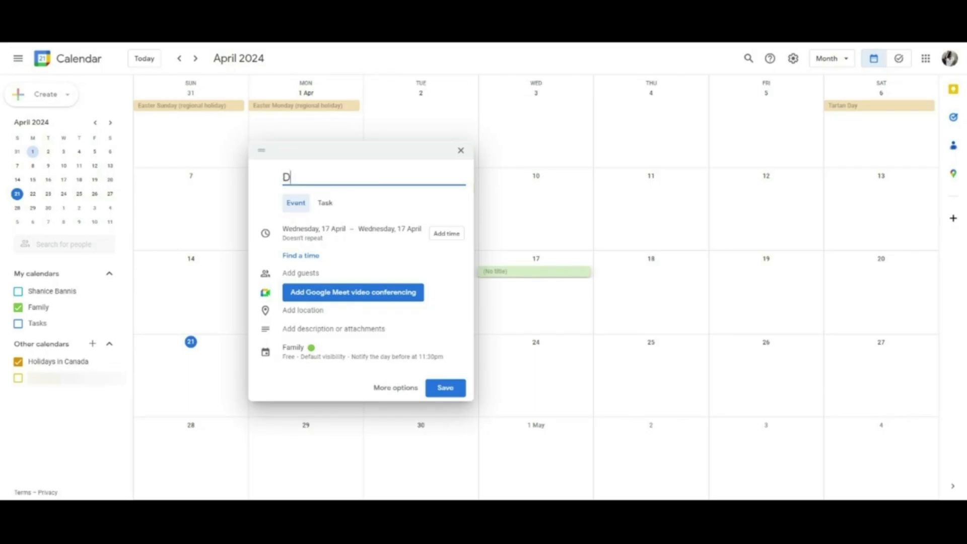
type("octor Appointment")
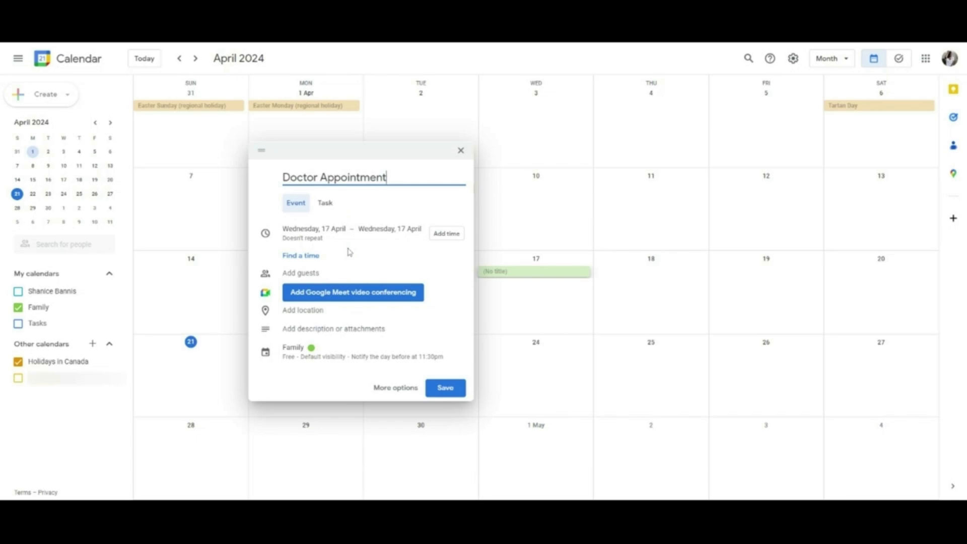
left_click(302, 256)
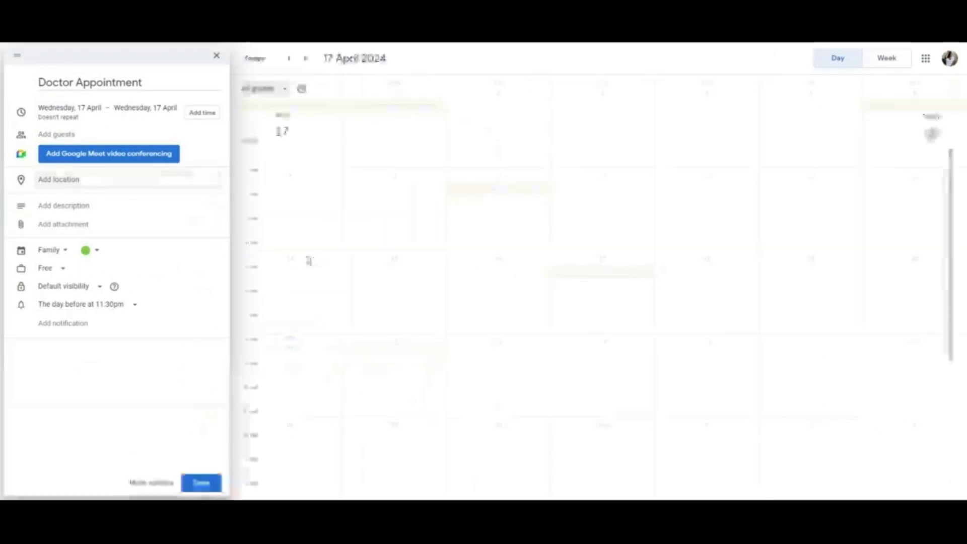
scroll(352, 302, "down", 5)
left_click(366, 301)
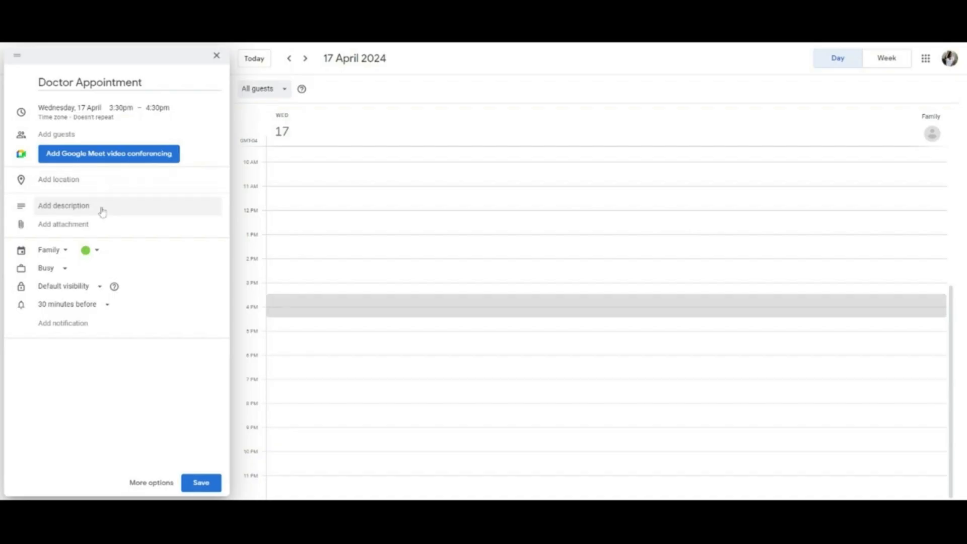
Give the appointment the description "Doctor Appointment for Son".
left_click(67, 135)
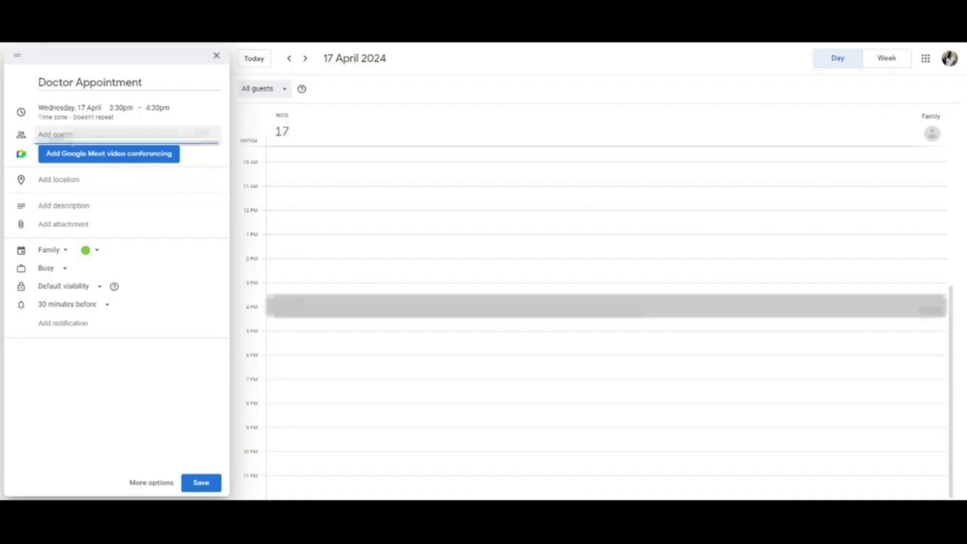
left_click(93, 212)
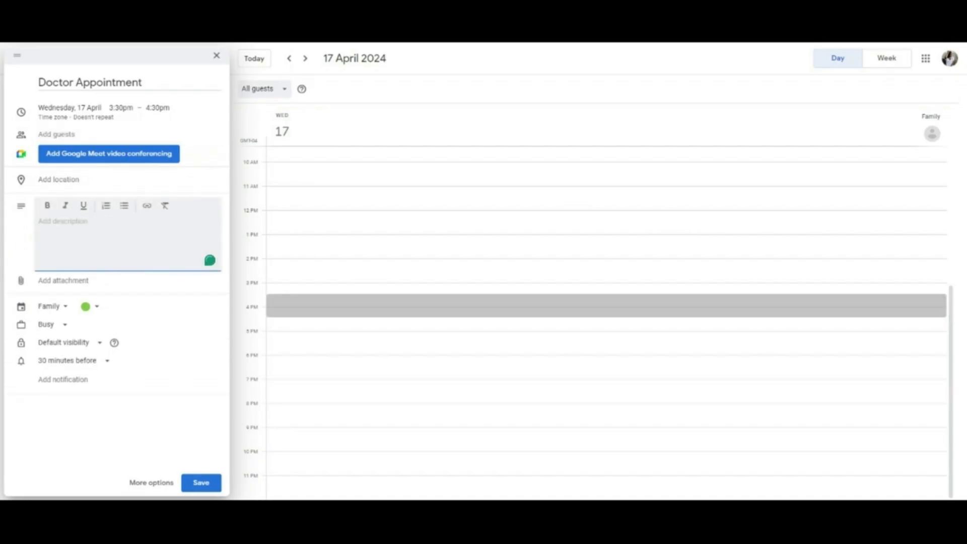
type("Docyor Appointment for Son")
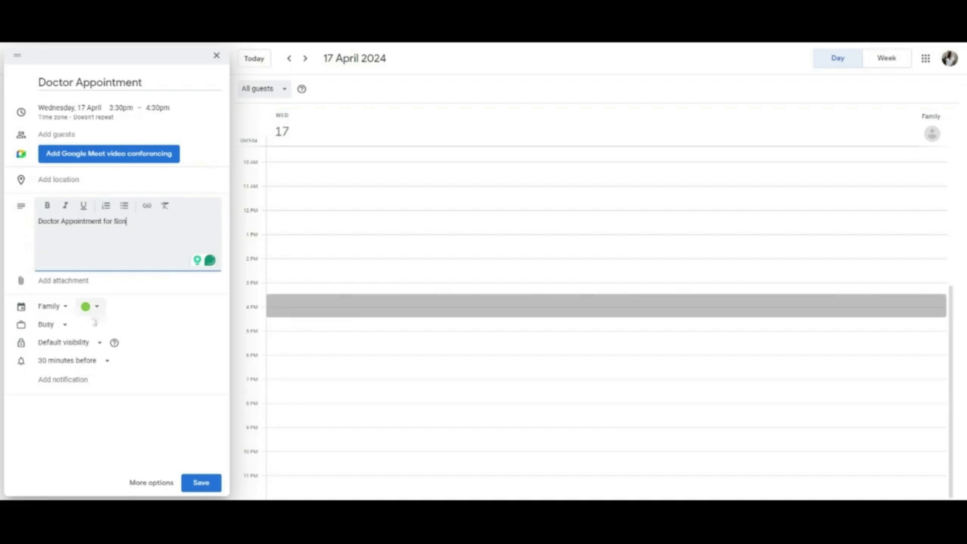
Keep the appointment's green colour and Busy status, and set its visibility to Public.
left_click(89, 307)
left_click(85, 330)
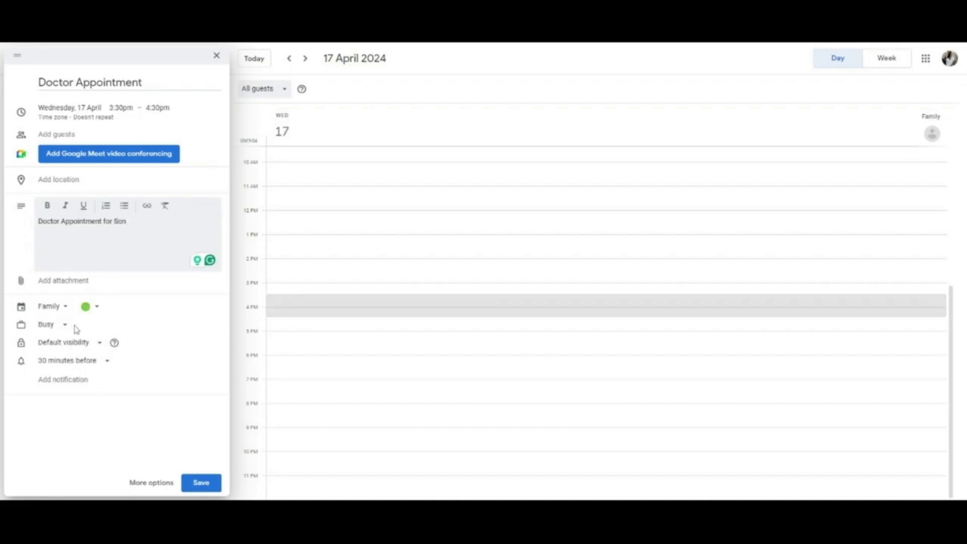
left_click(65, 325)
left_click(69, 347)
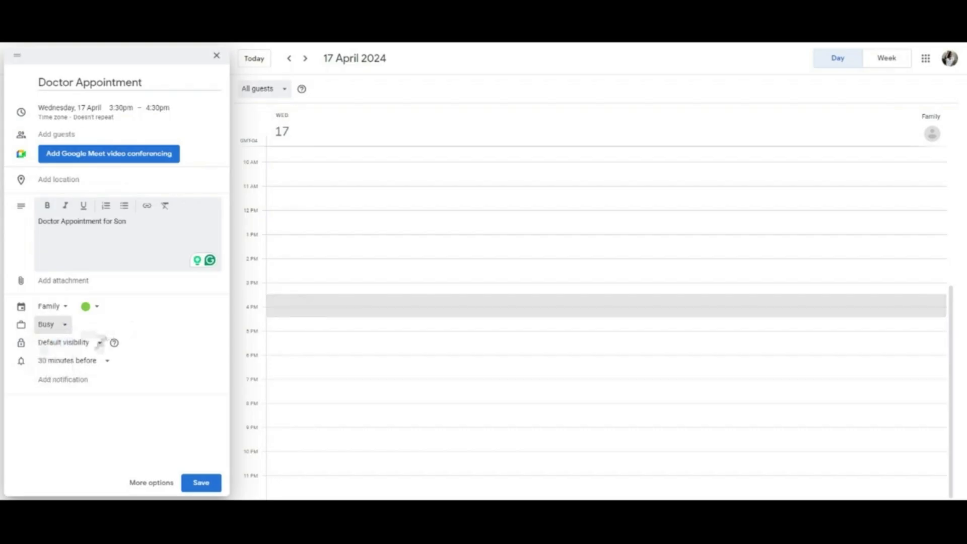
left_click(99, 343)
left_click(89, 383)
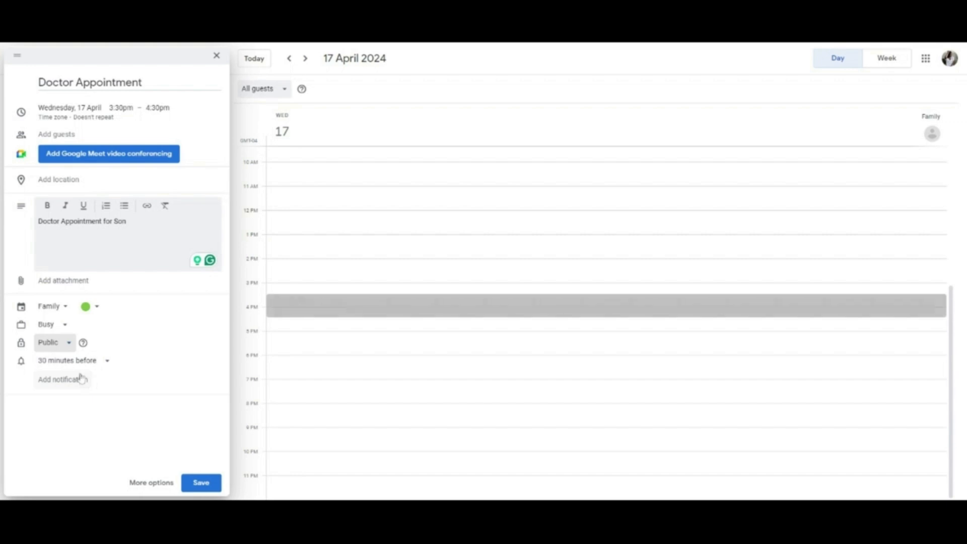
Make the Doctor Appointment repeat monthly on the third Wednesday and save the event.
left_click(151, 482)
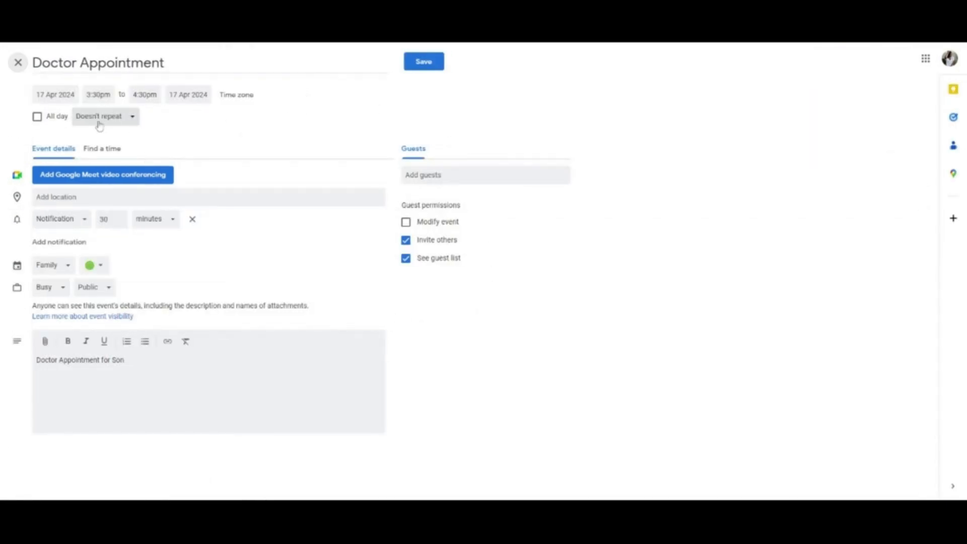
left_click(120, 119)
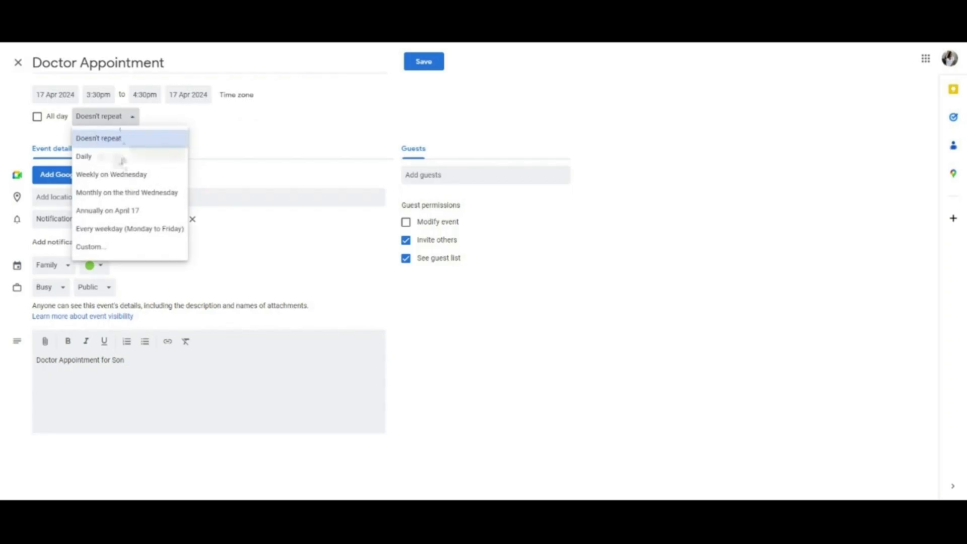
left_click(128, 193)
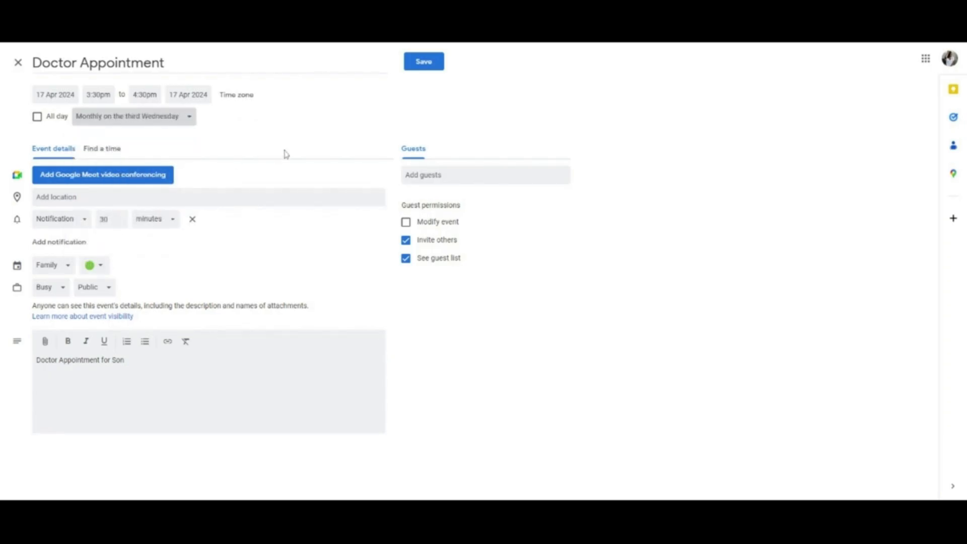
left_click(434, 64)
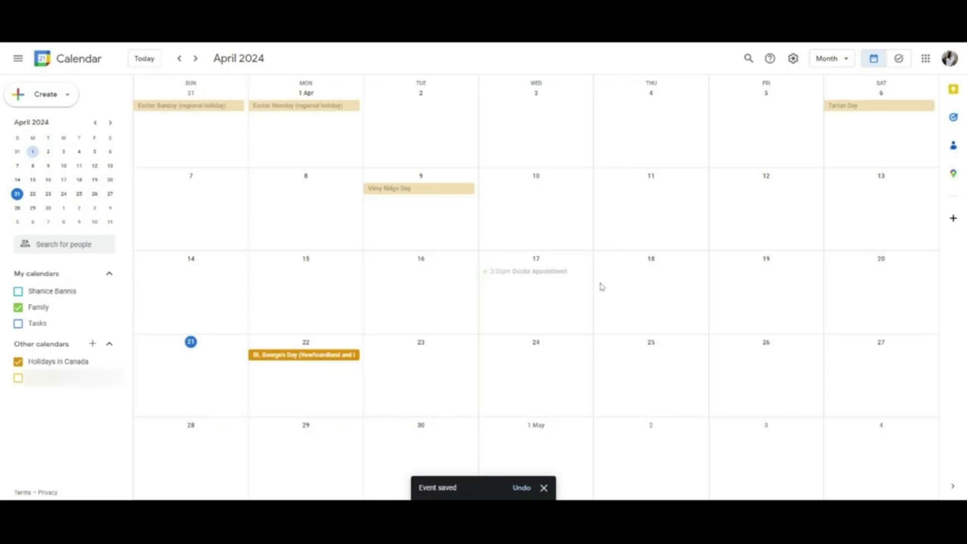
Move the Doctor Appointment from 17 April to 24 April, applying the change to this event only.
left_click(560, 275)
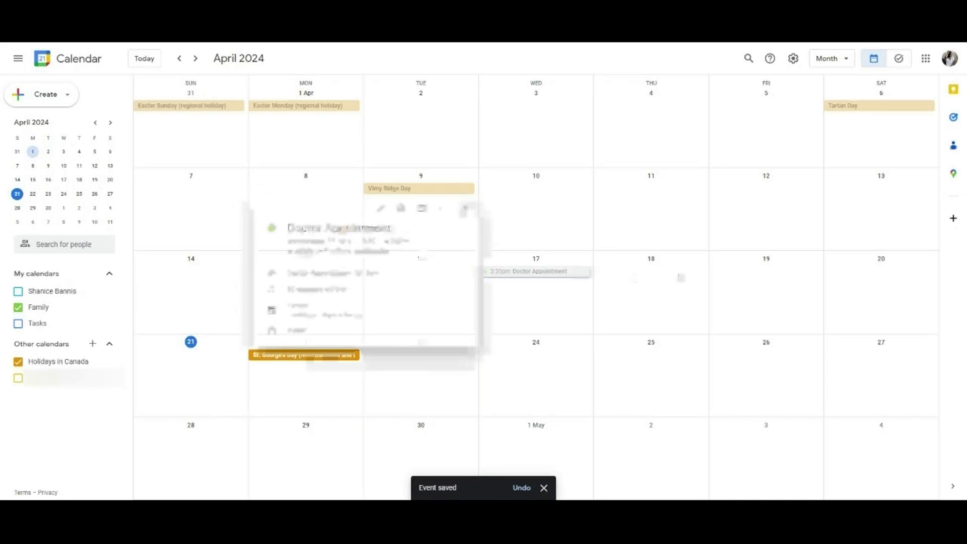
left_click(461, 209)
left_click_drag(534, 271, 569, 353)
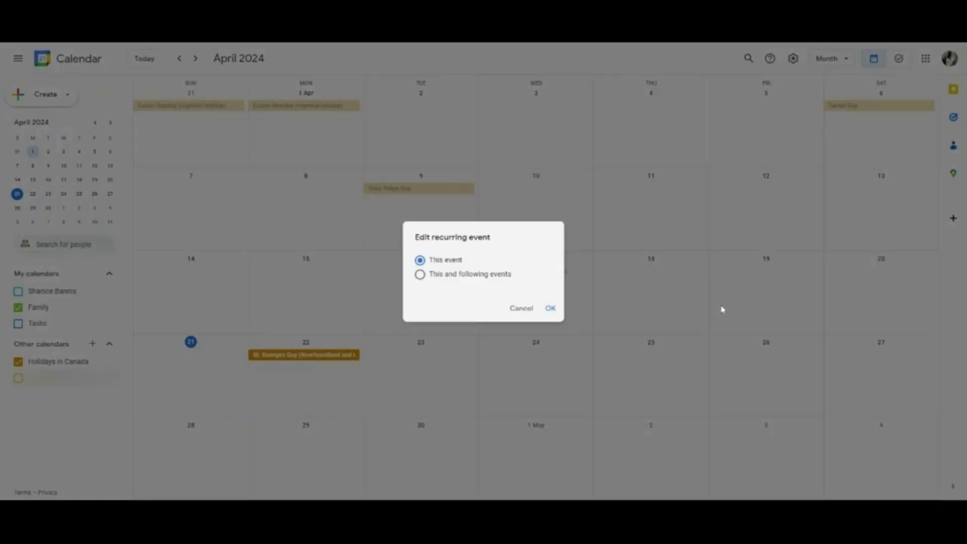
left_click(551, 309)
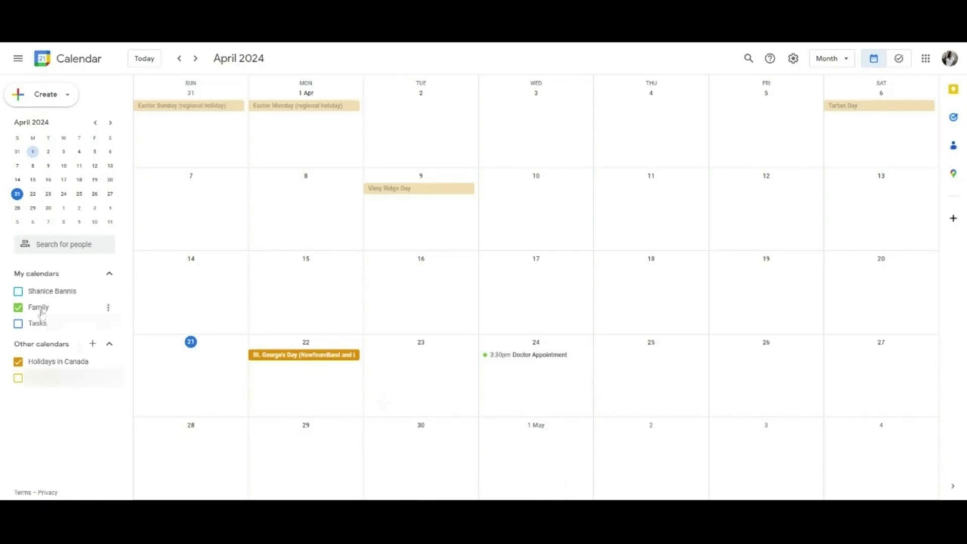
Hide and show the Family calendar to check which events belong to it.
left_click(18, 308)
left_click(19, 309)
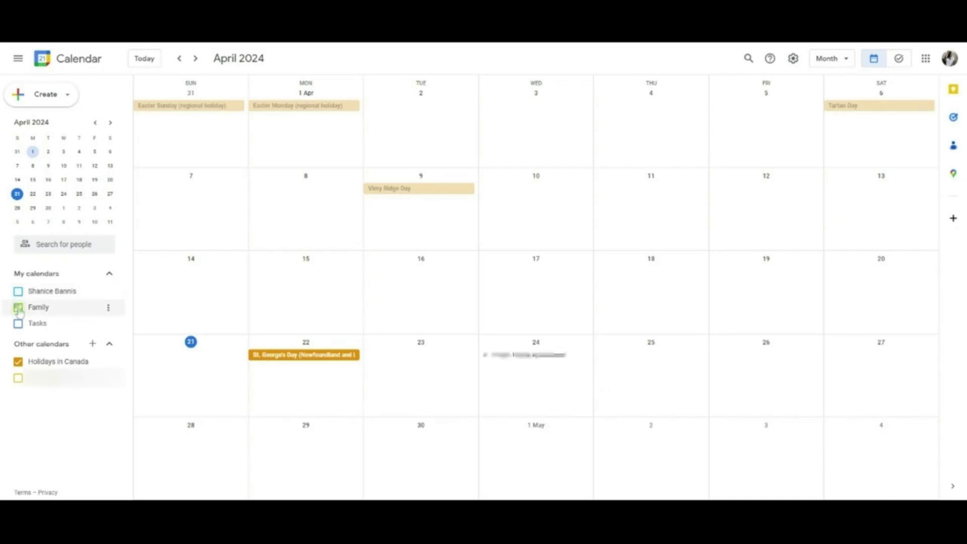
left_click(18, 308)
left_click(19, 308)
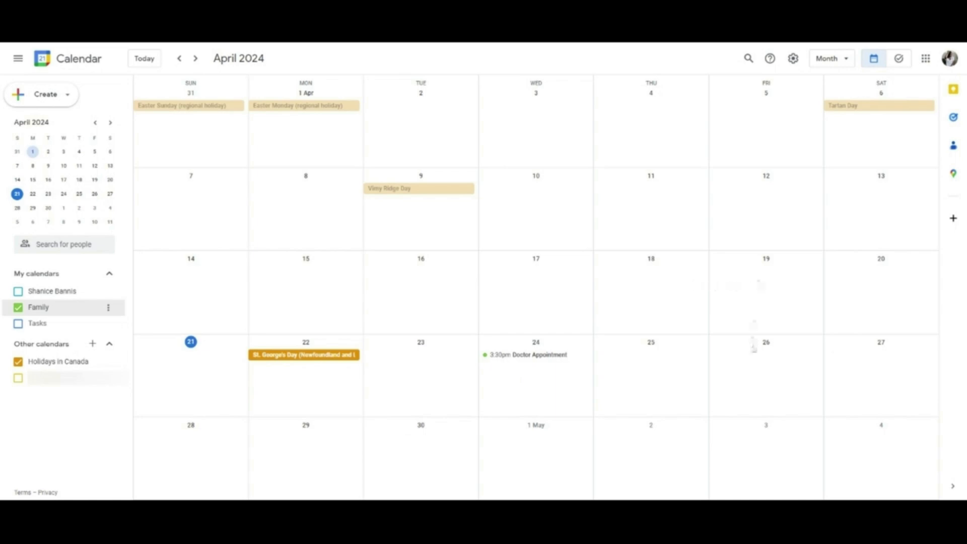
Create an all-day event titled "Pay Phone Bill" on 26 April 2024 and colour it dark red.
double_click(755, 359)
type("Pay Phone Bill")
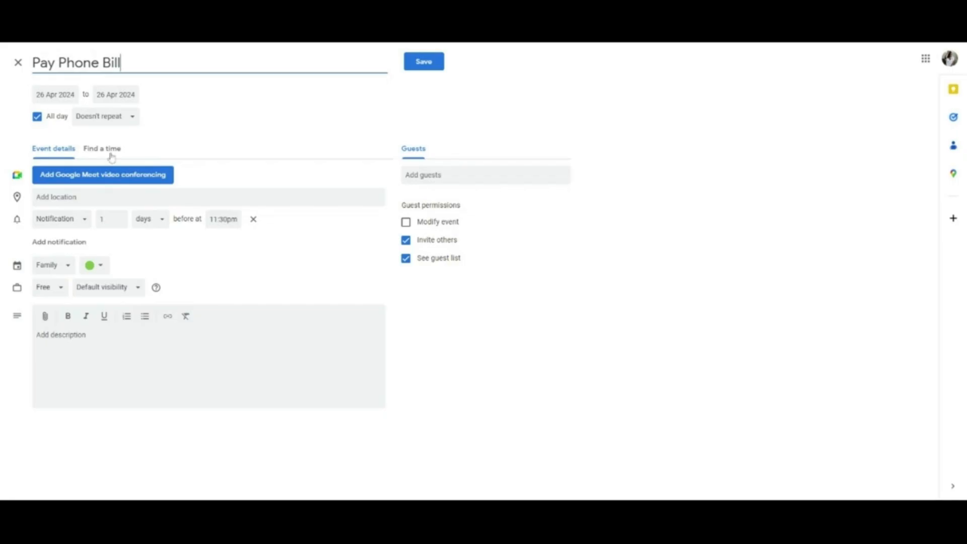
left_click(95, 265)
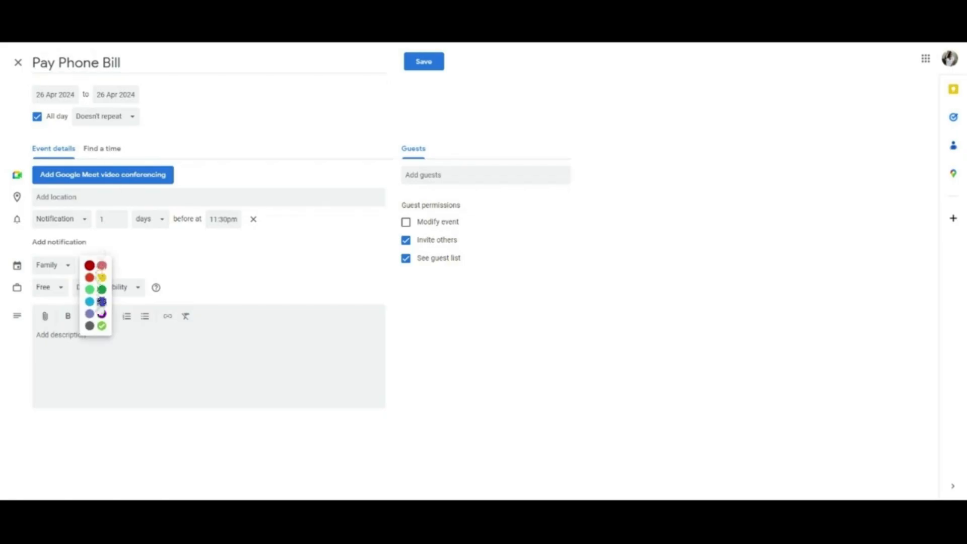
left_click(90, 266)
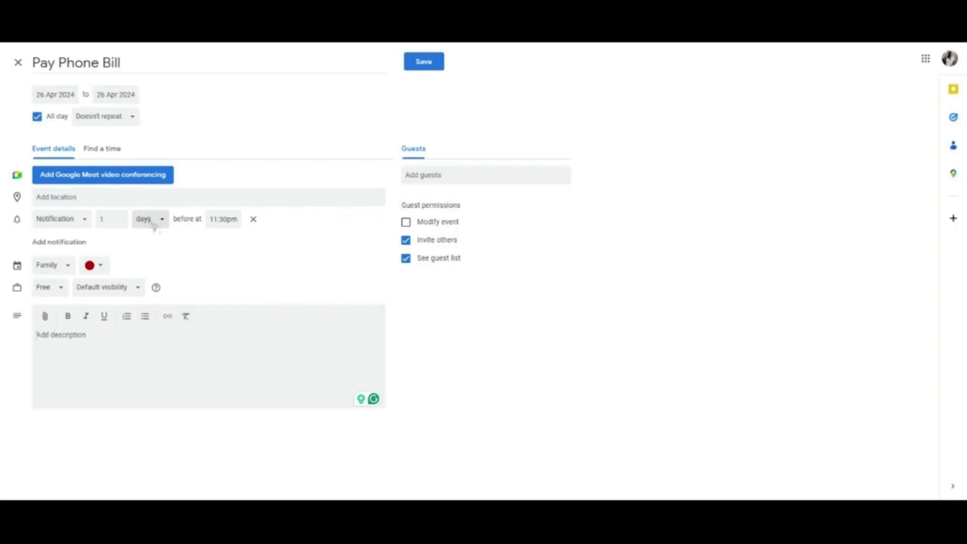
Set Pay Phone Bill to repeat monthly on the last Friday and save the event.
left_click(132, 121)
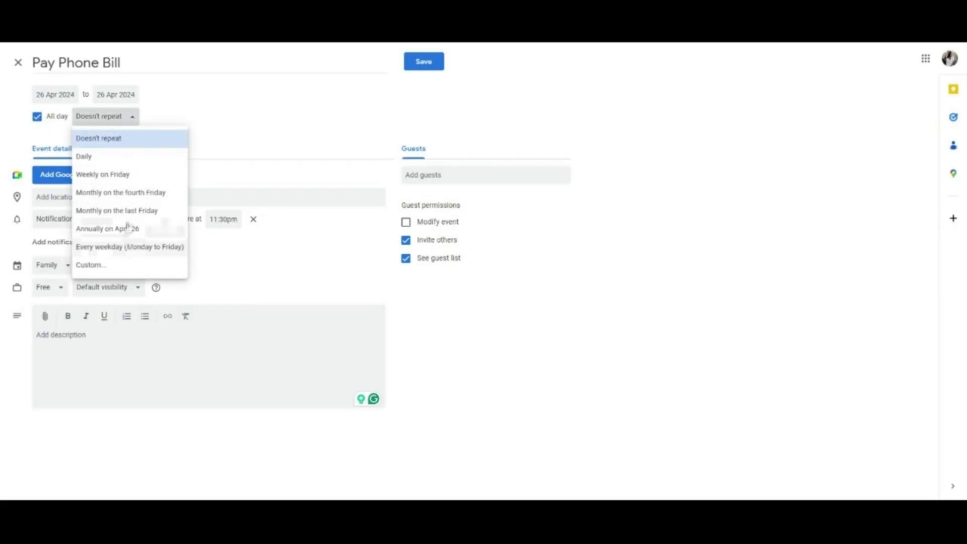
left_click(127, 211)
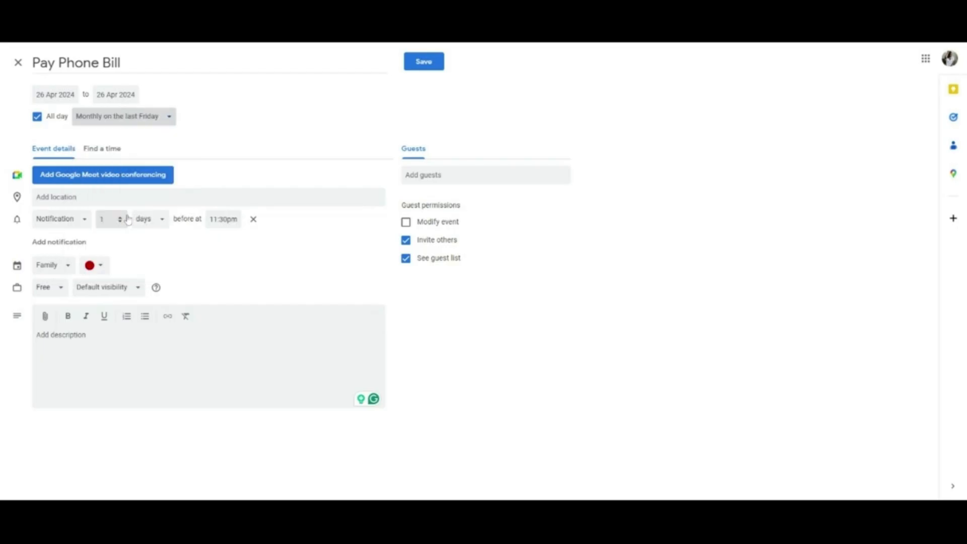
left_click(422, 66)
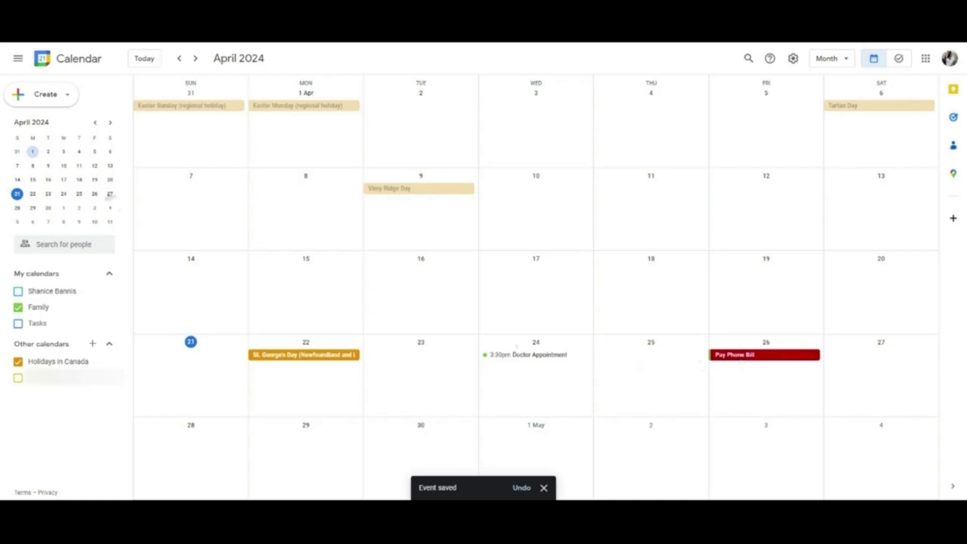
Create and save an all-day event titled "Son Homework Due" on Thursday, 25 April.
left_click(646, 381)
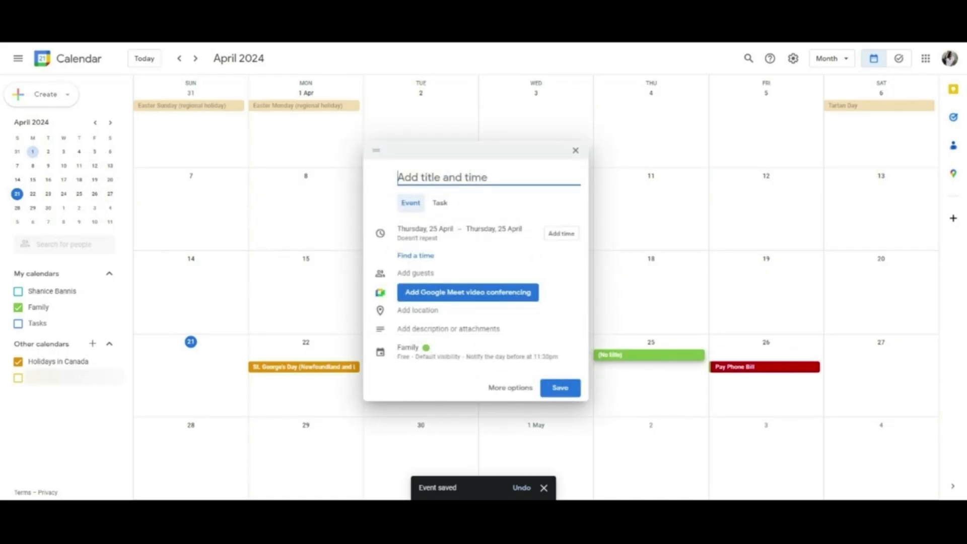
type("Son Homework Due")
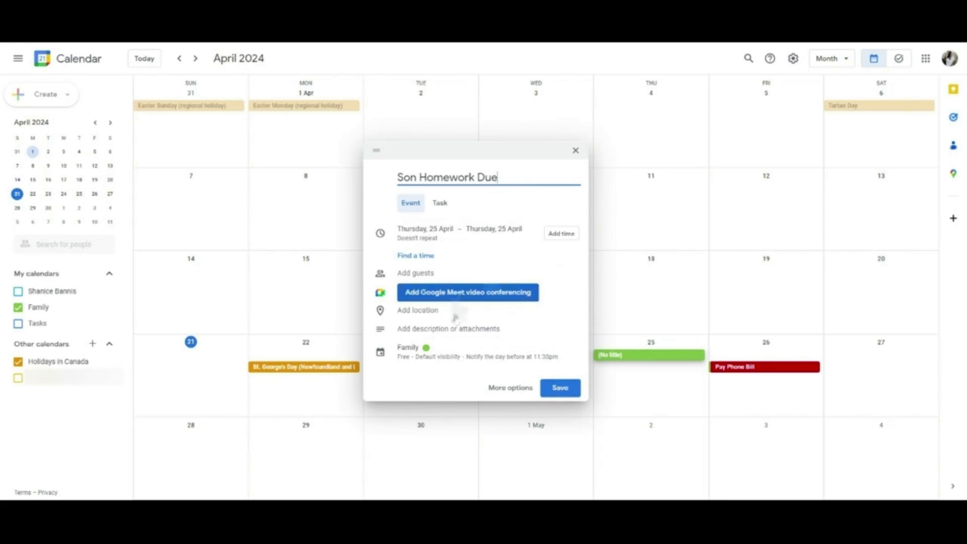
left_click(559, 388)
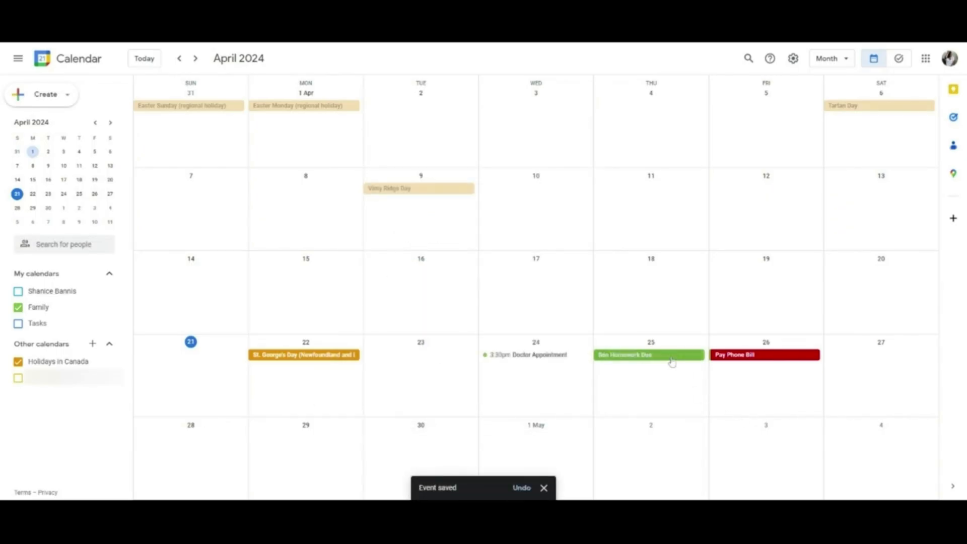
Change the colour of the Son Homework Due event to the lighter red and save it.
left_click(667, 355)
left_click(490, 254)
left_click(90, 264)
left_click(89, 278)
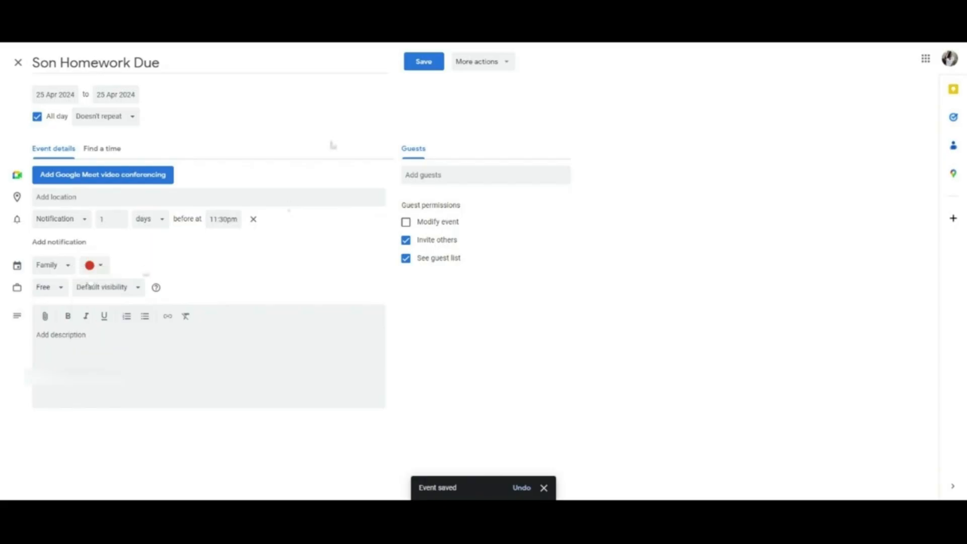
left_click(424, 61)
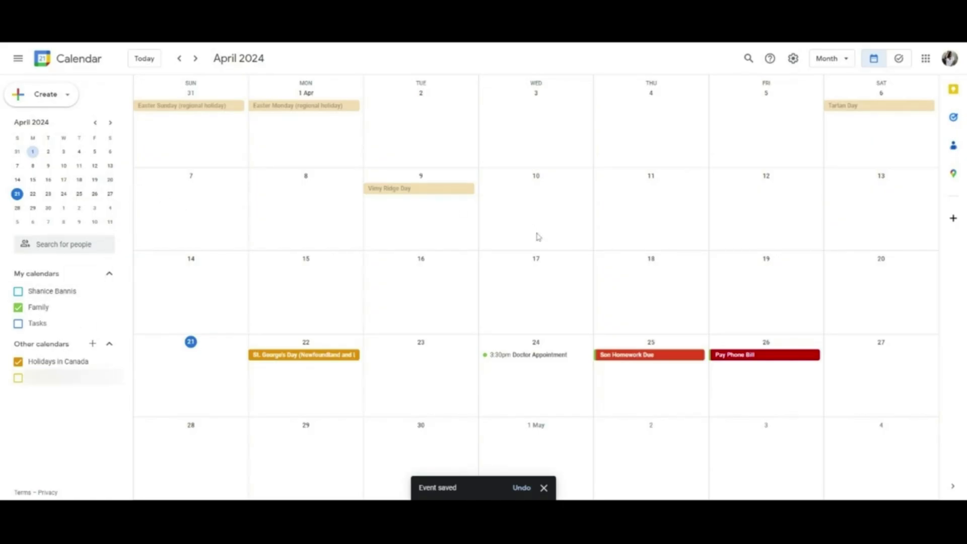
Edit Son Homework Due to add a guest by e-mail address and allow guests to modify the event.
left_click(654, 356)
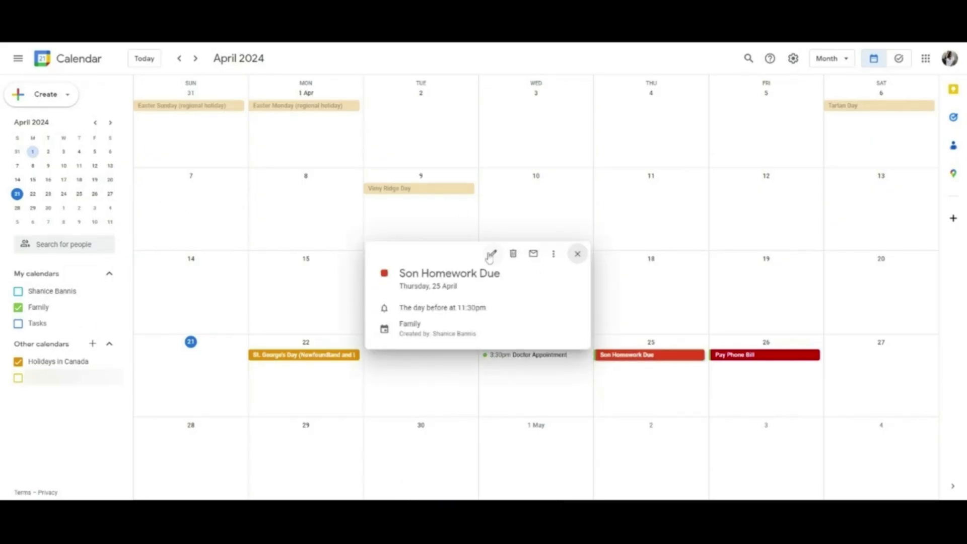
left_click(490, 254)
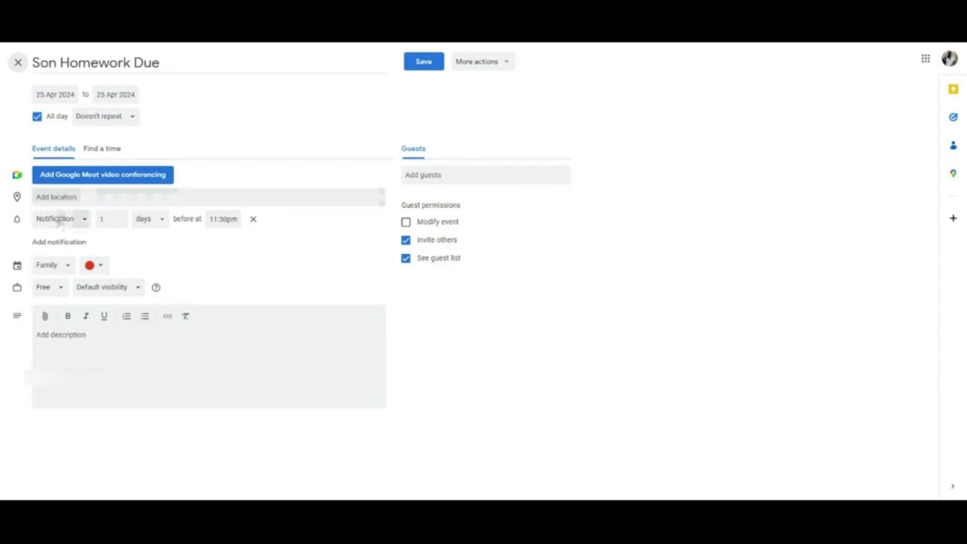
left_click(488, 69)
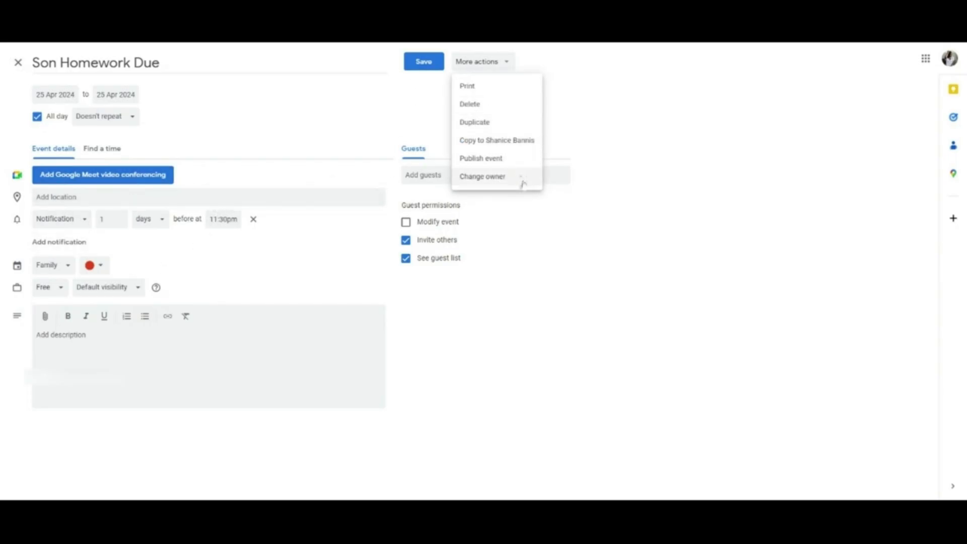
left_click(550, 177)
left_click(522, 212)
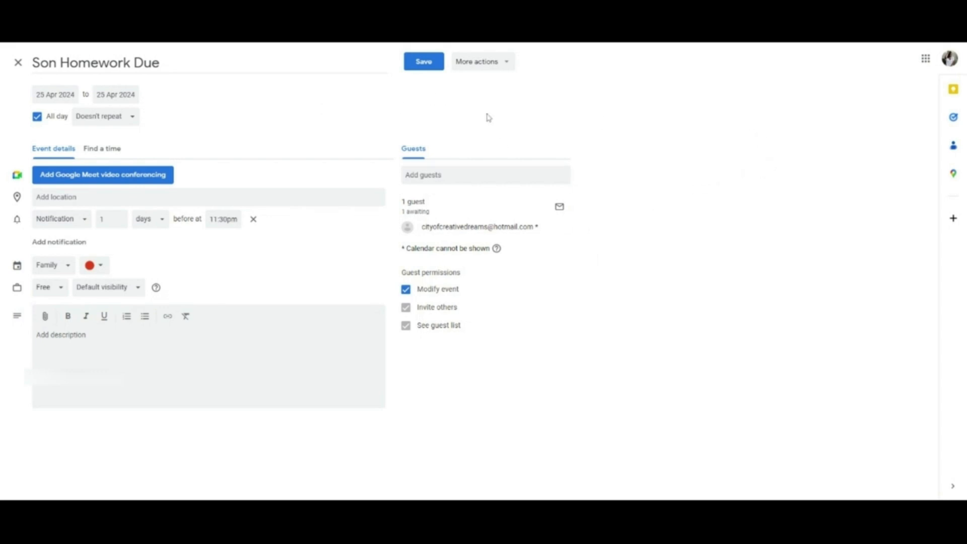
Remove the guest from Son Homework Due and save the event.
left_click(537, 228)
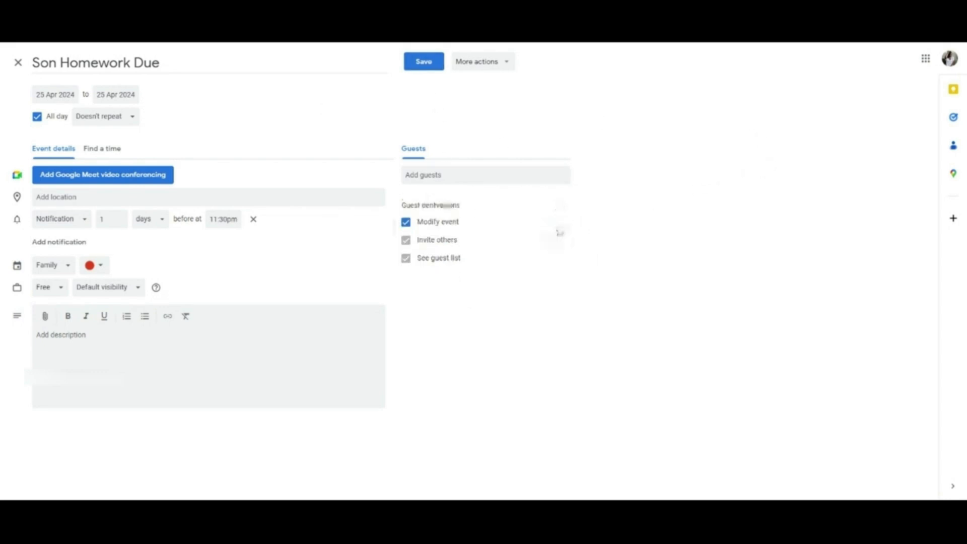
left_click(426, 62)
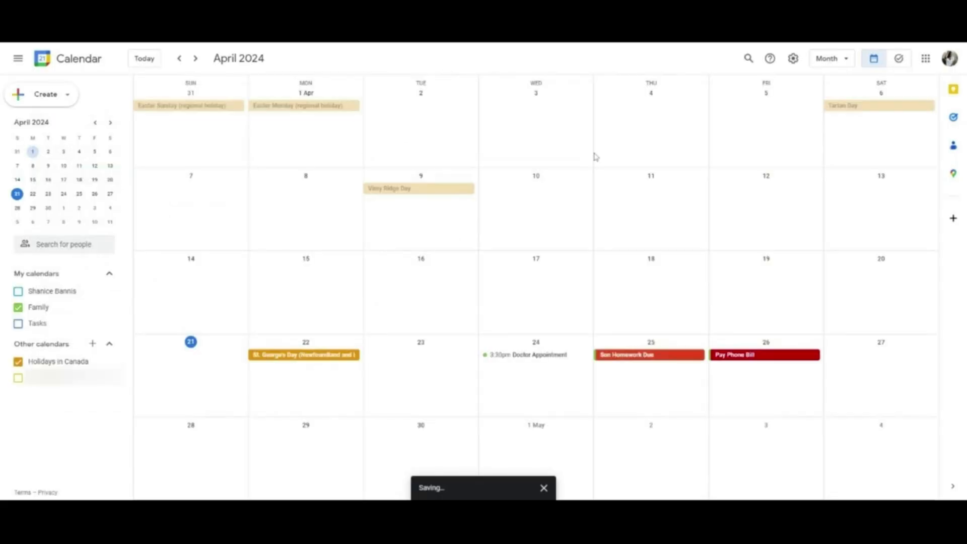